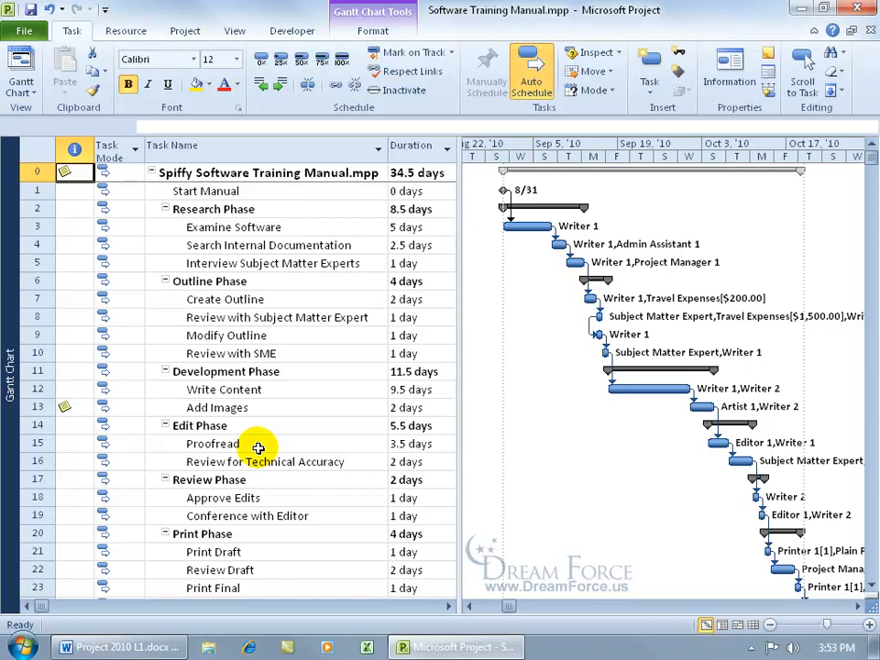
Insert a blank task row above Add Images in the Development Phase.
left_click(254, 389)
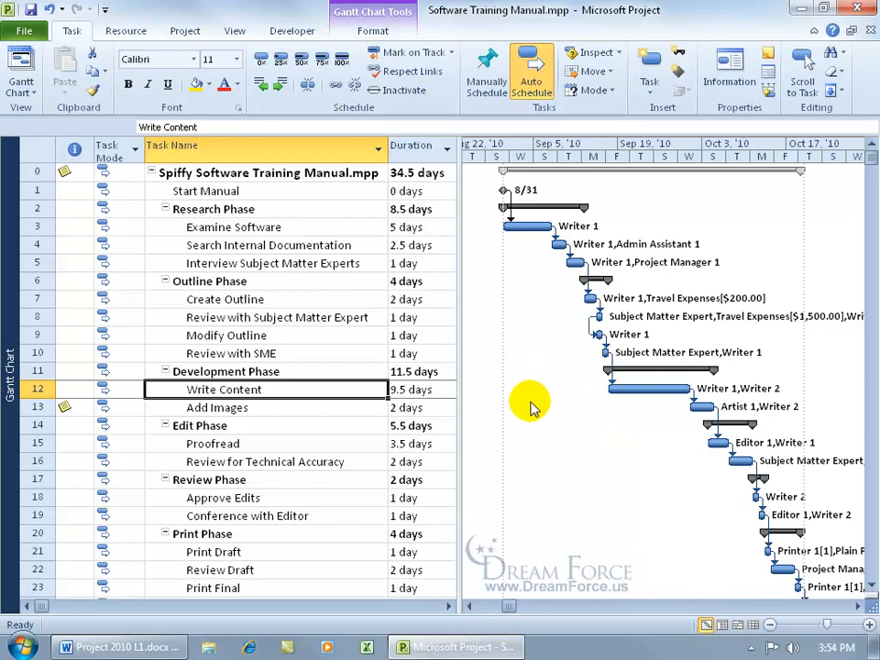
left_click(337, 406)
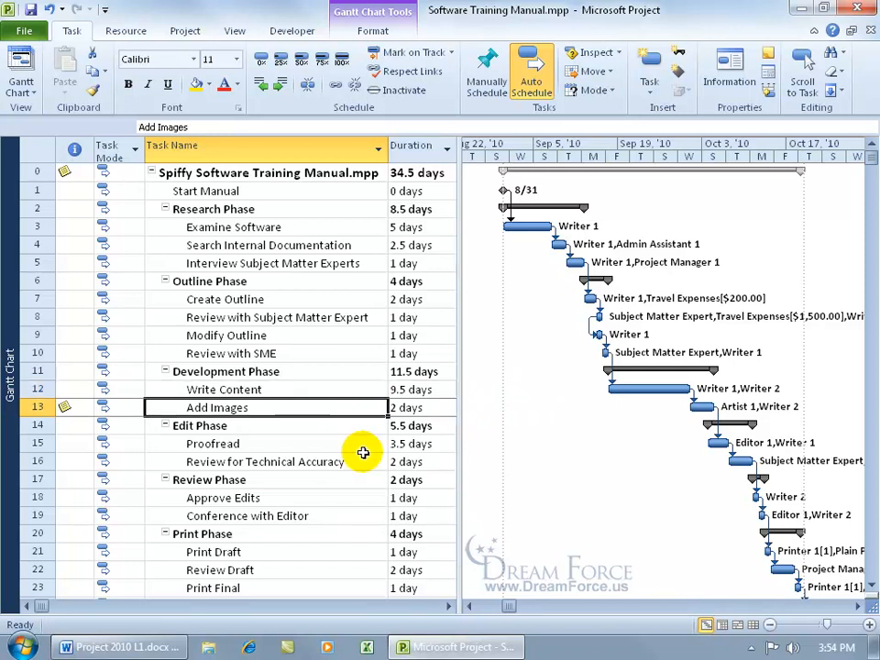
key("Insert")
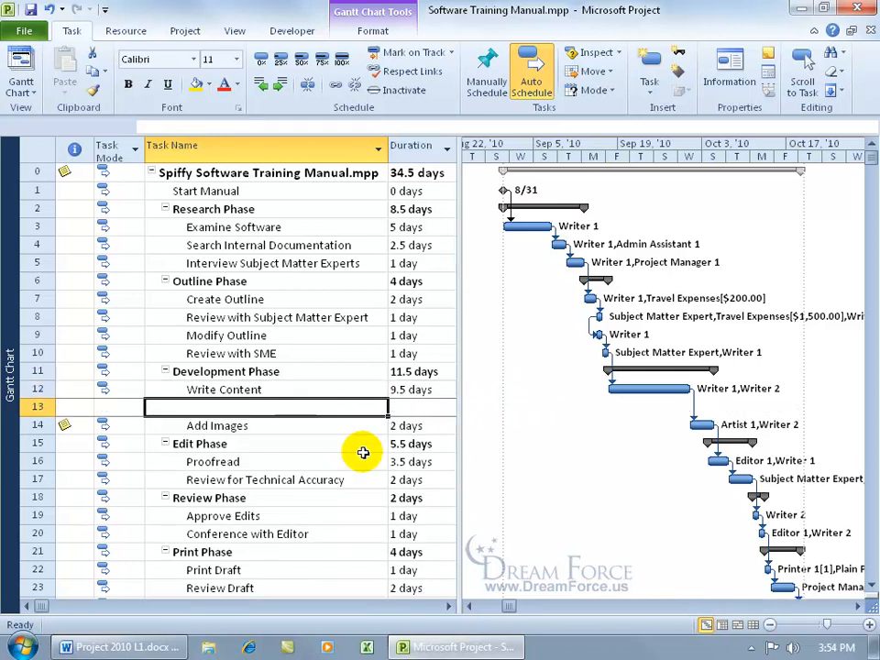
Rename the Write Content task as Write Lessons 1-5 and name the blank task below it Write Lessons 6-10.
left_click(298, 389)
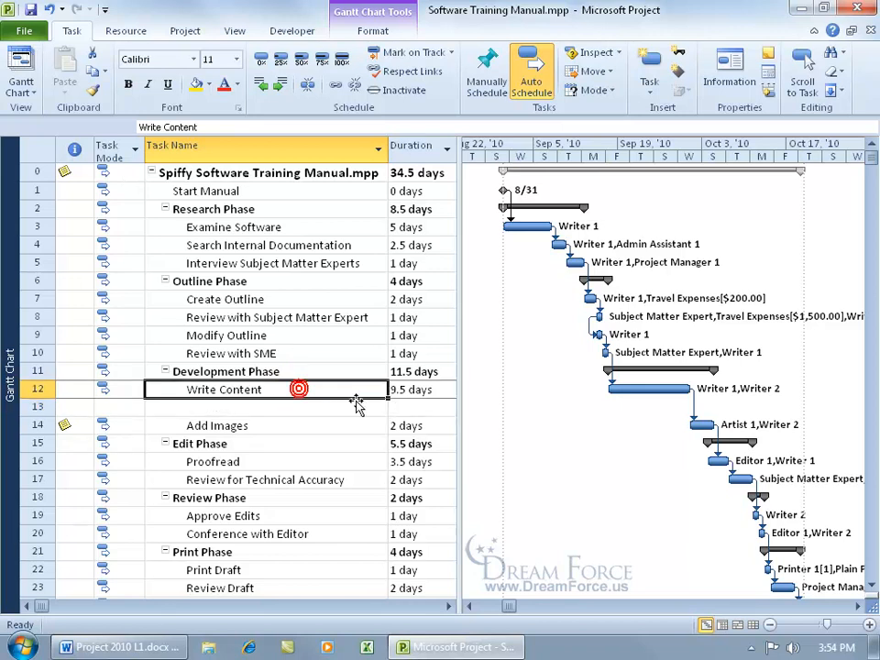
type("Write Lessons 1-5")
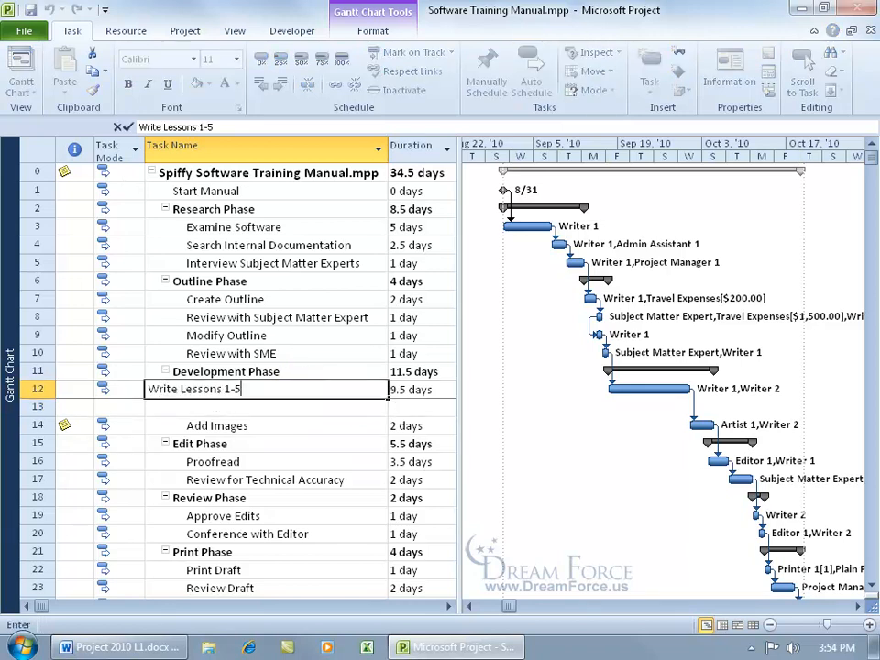
key("Return")
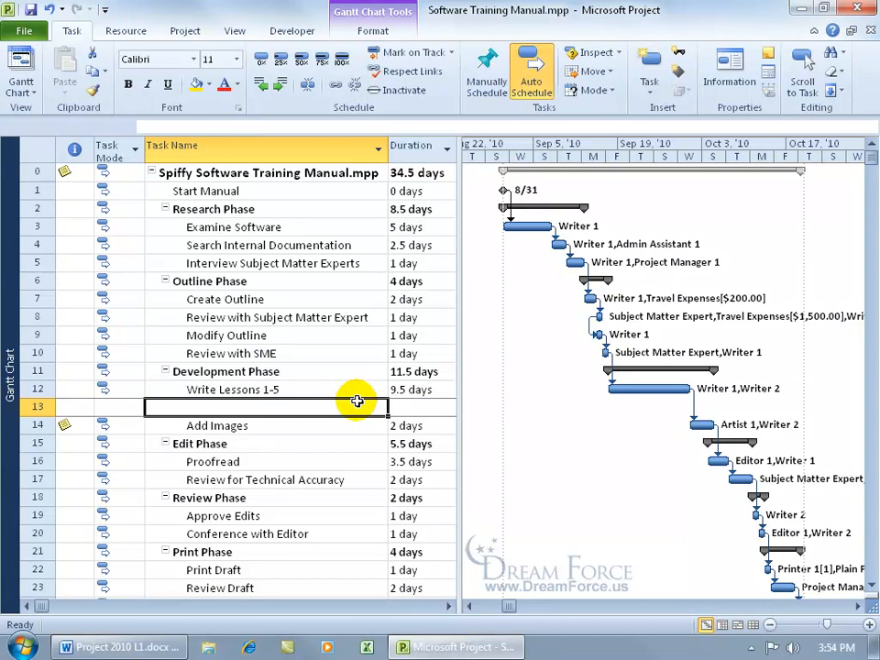
type("Write Lessons 6-10")
key("Return")
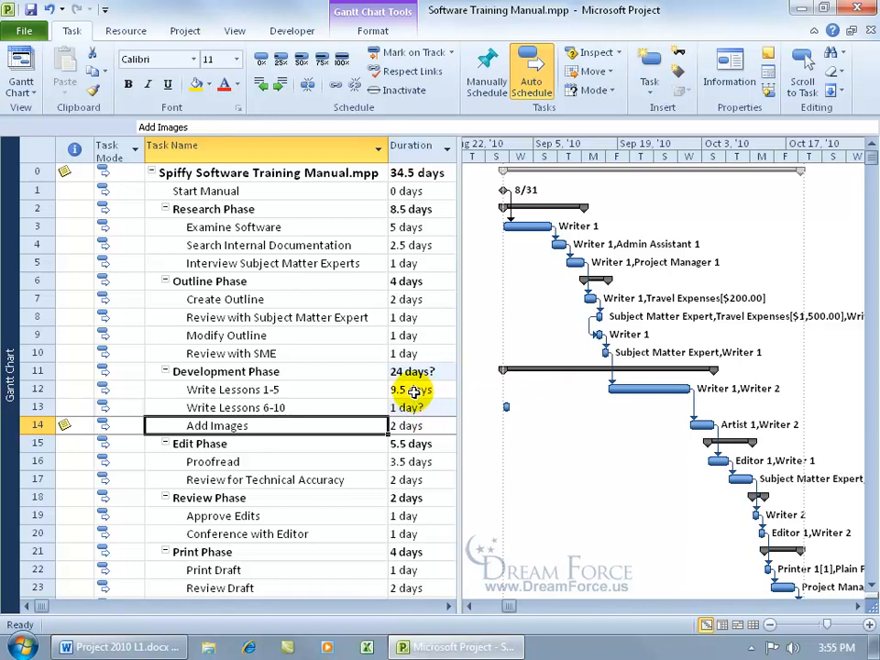
Reduce the duration of the Write Lessons 1-5 task to 5 days.
left_click(420, 388)
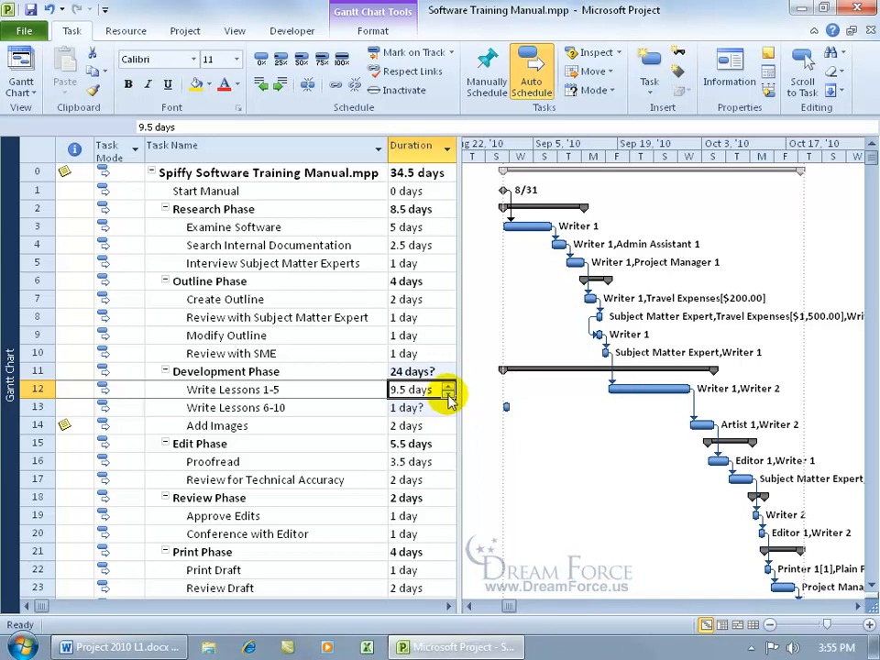
left_click(448, 392)
left_click(448, 392)
left_click(447, 392)
left_click(447, 392)
left_click(447, 392)
Increase the duration of the Write Lessons 6-10 task to 5 days.
left_click(431, 409)
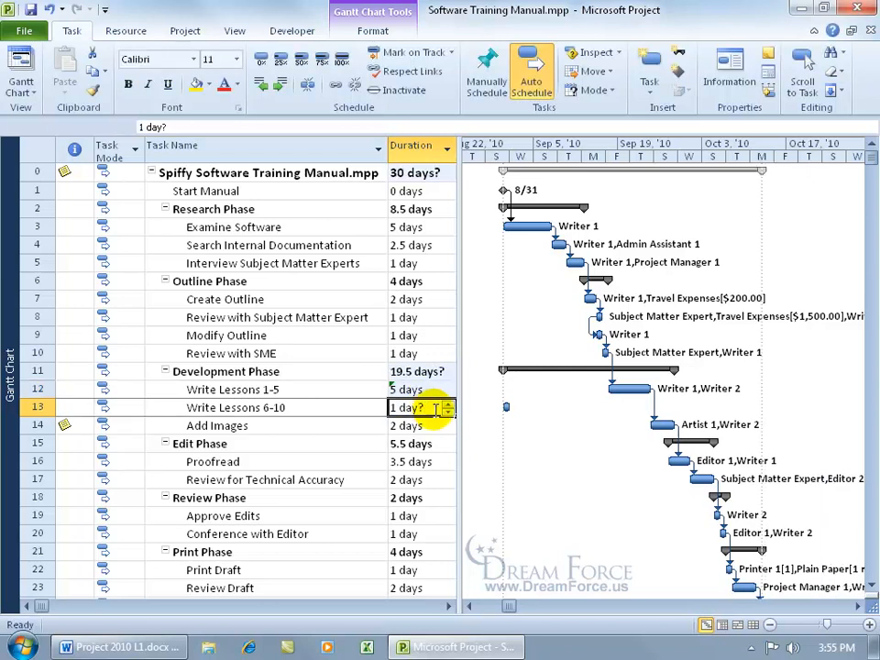
left_click(447, 404)
left_click(447, 404)
left_click(447, 404)
left_click(447, 404)
key("Return")
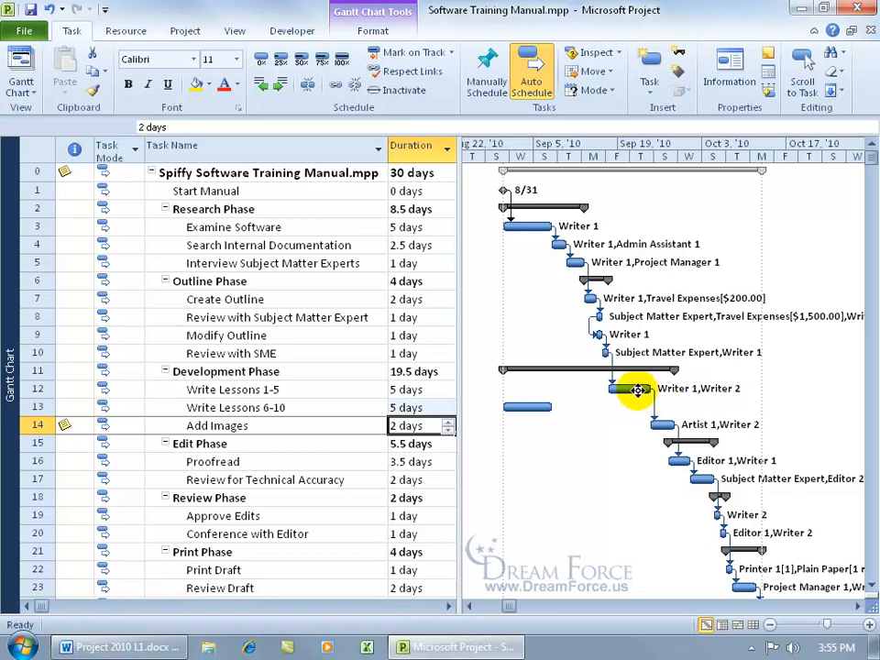
Split the Gantt Chart view to show the Task Form details below it.
mouse_move(638, 390)
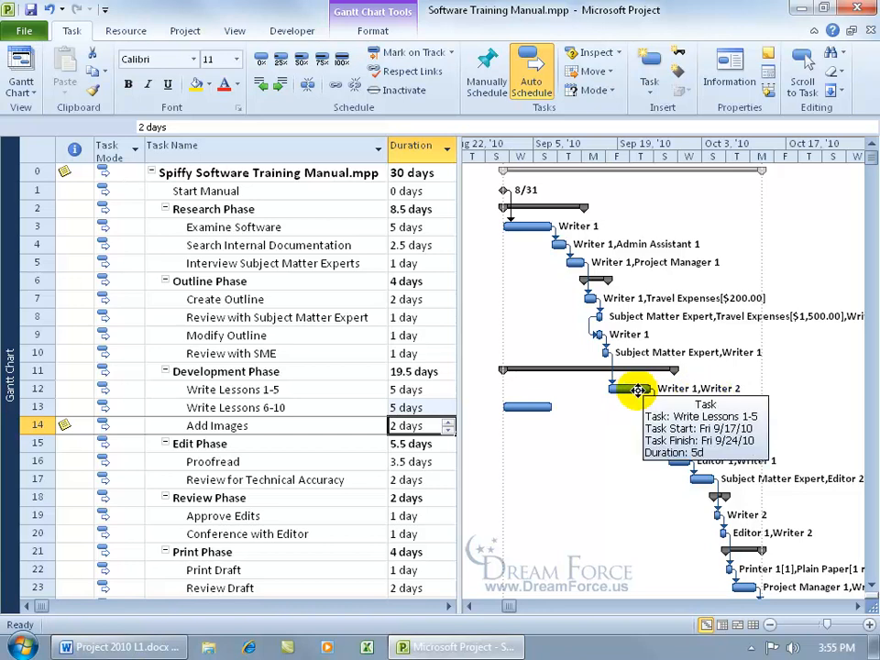
left_click(234, 31)
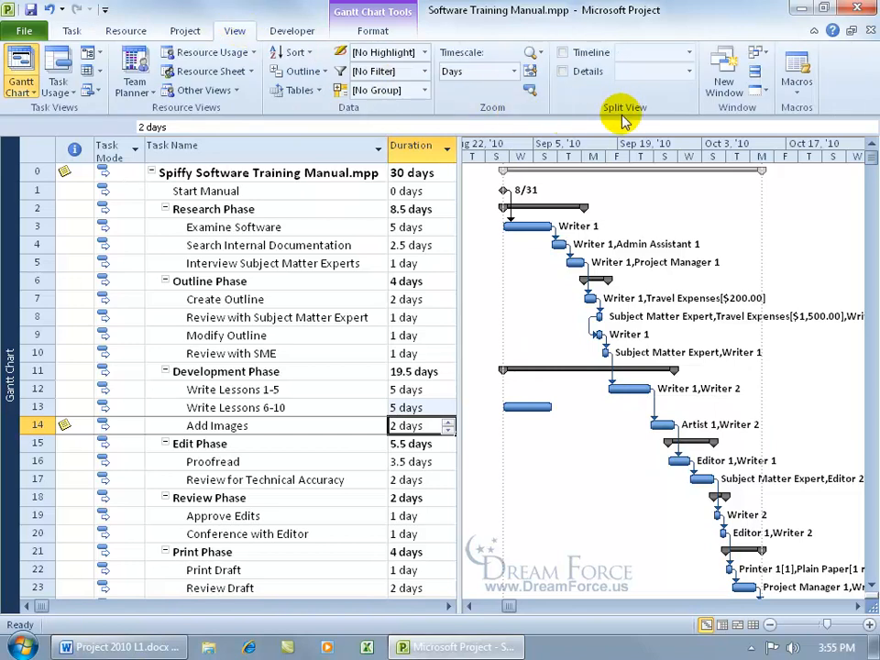
left_click(600, 72)
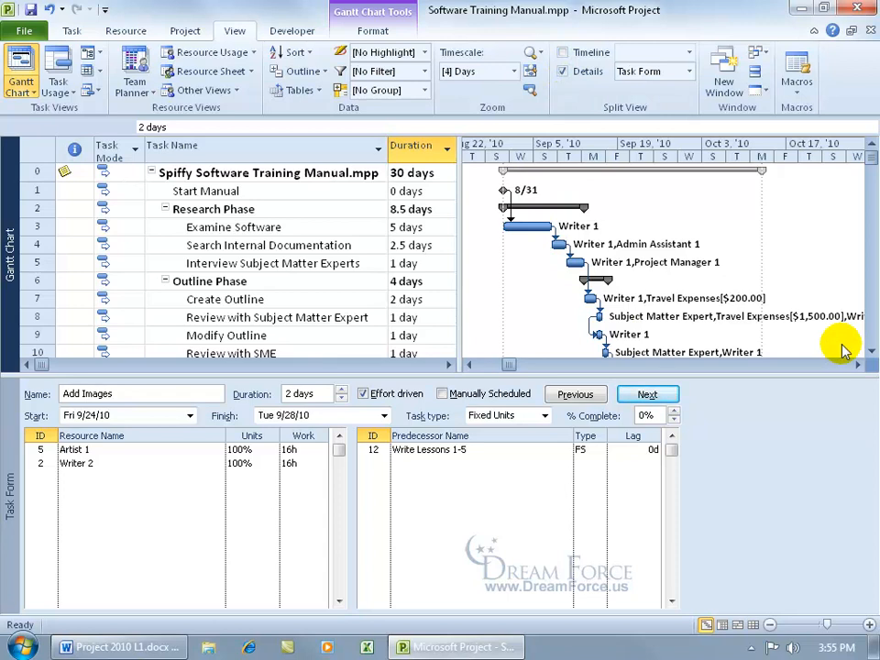
Remove the Writer 2 resource from the Write Lessons 1-5 task and apply the change.
left_click_drag(872, 356, 872, 357)
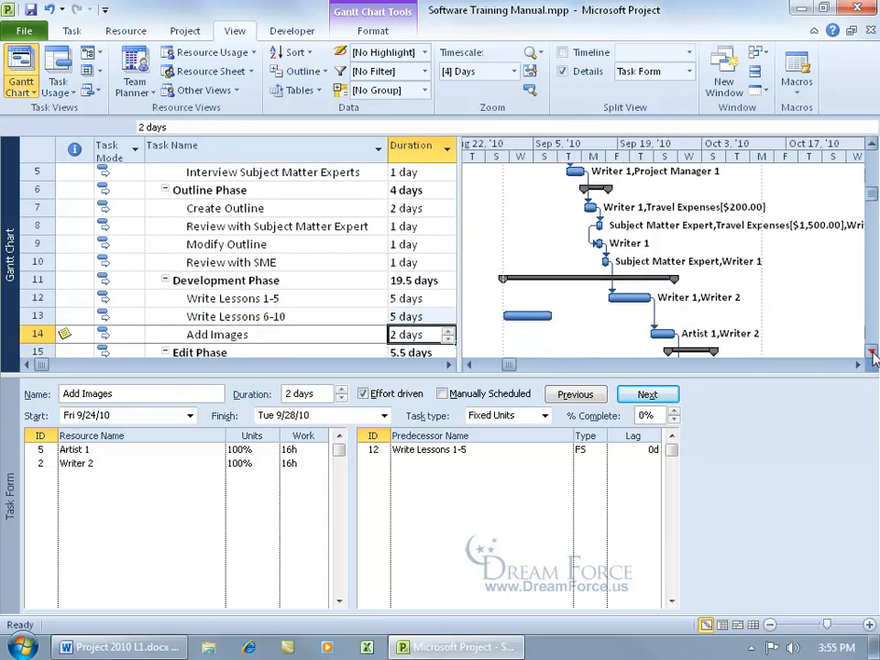
left_click(324, 298)
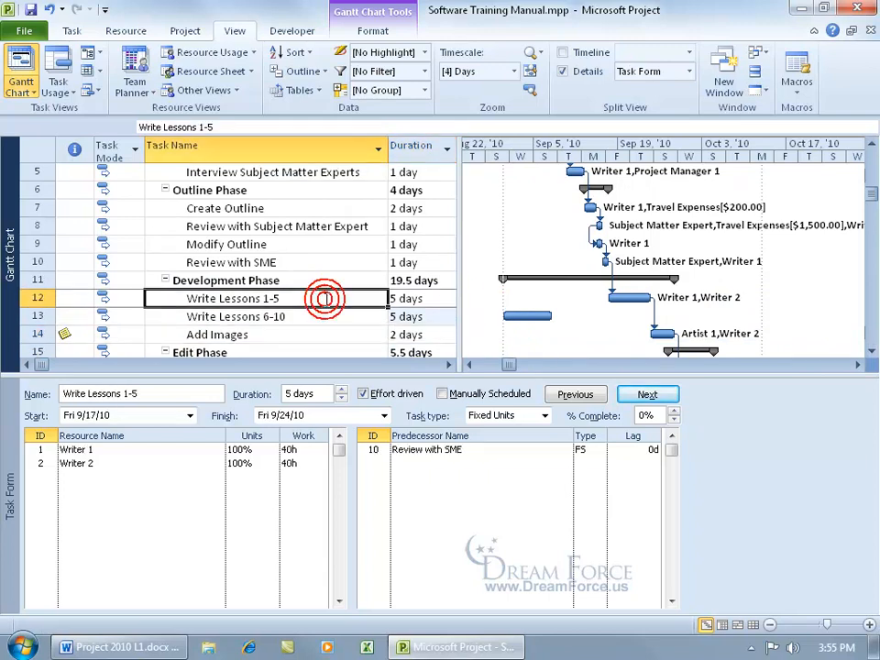
left_click(211, 463)
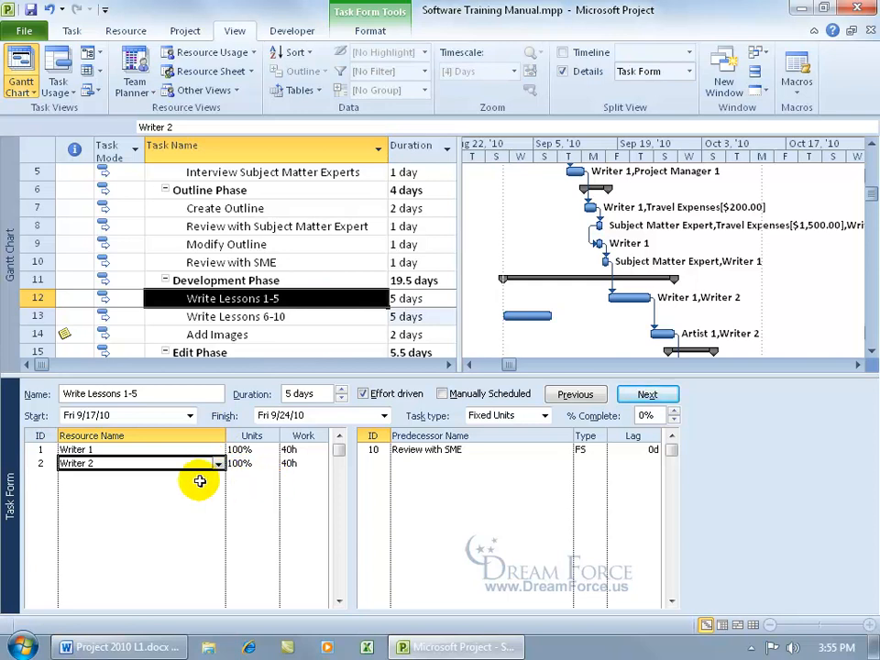
key("Delete")
left_click(579, 394)
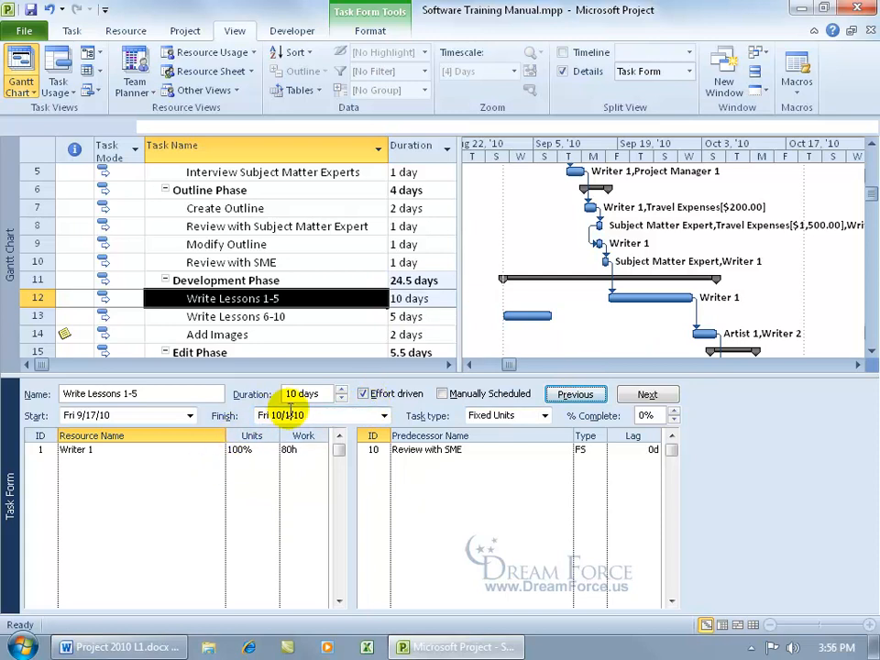
Set the duration of Write Lessons 1-5 back to 5 days in the Task Form and apply it.
left_click(341, 398)
left_click(341, 399)
left_click(341, 399)
left_click(340, 399)
left_click(340, 399)
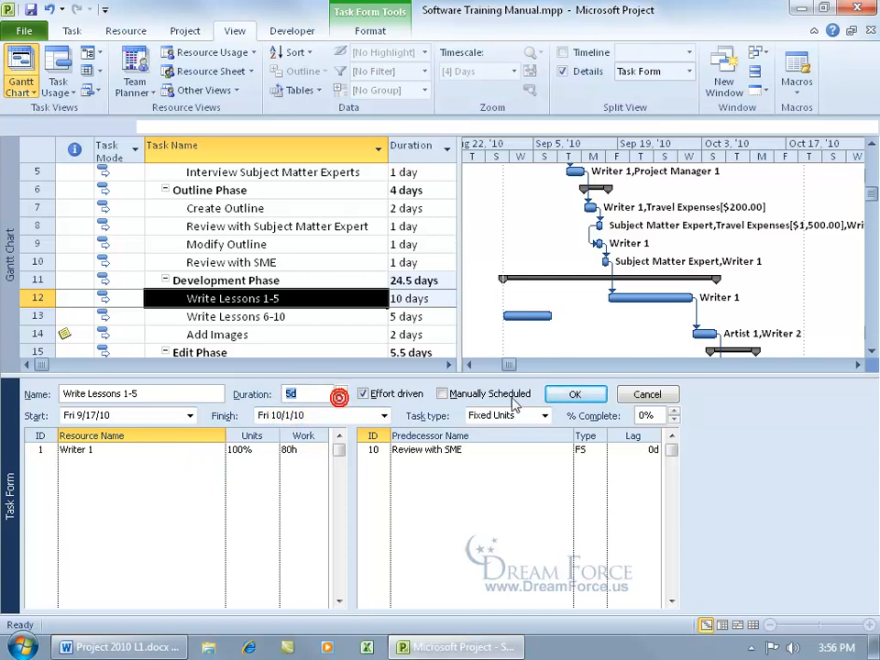
left_click(576, 395)
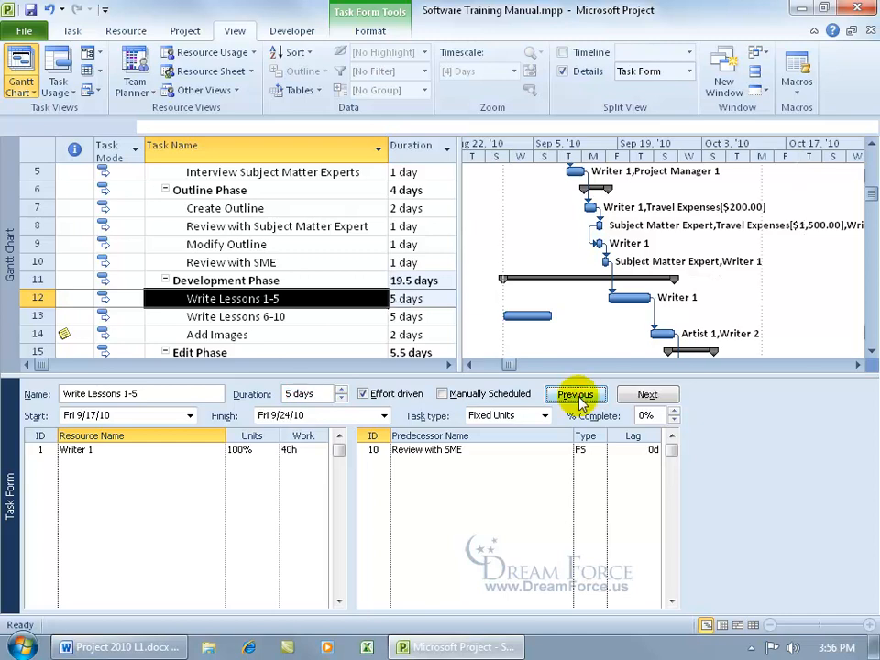
Assign the Writer 2 resource to the Write Lessons 6-10 task.
left_click(306, 317)
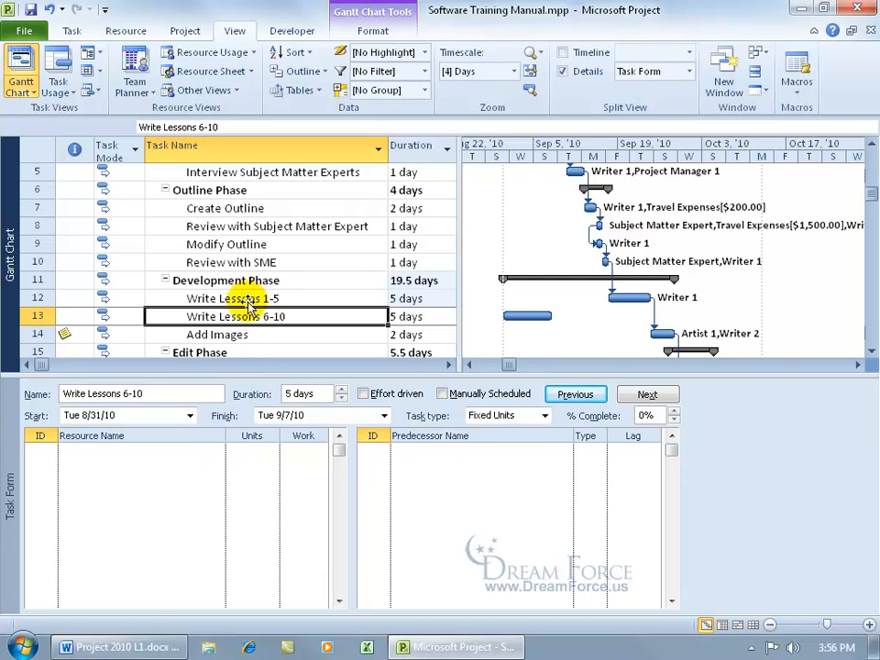
left_click(216, 448)
left_click(217, 449)
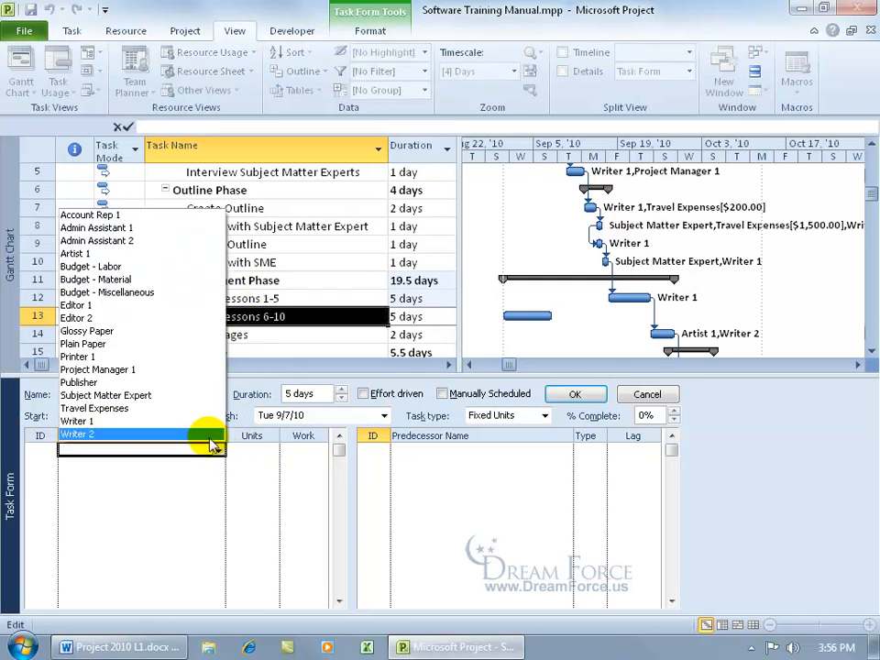
left_click(213, 435)
left_click(565, 395)
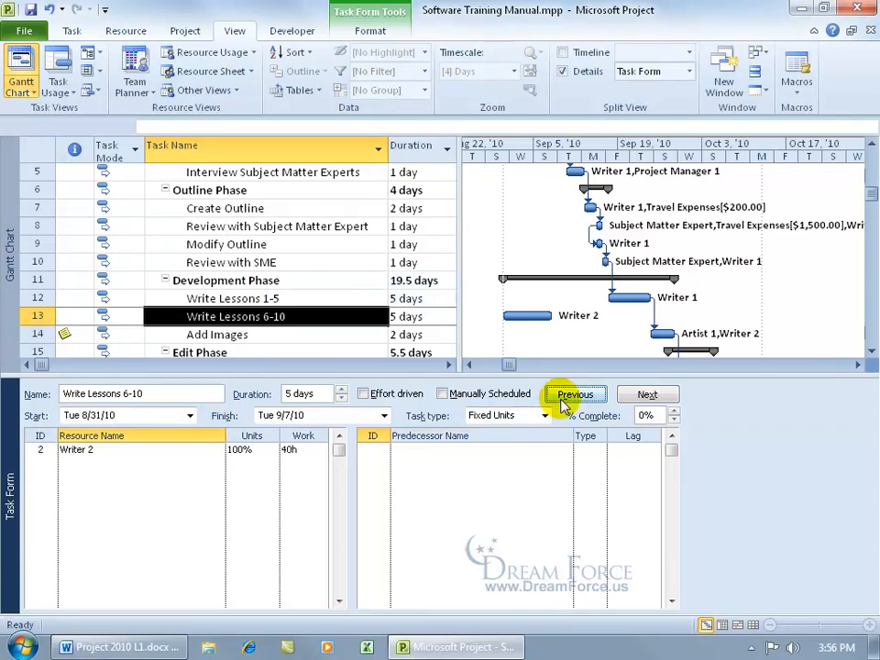
Add Write Lessons 1-5 as the predecessor of the Write Lessons 6-10 task.
left_click(457, 449)
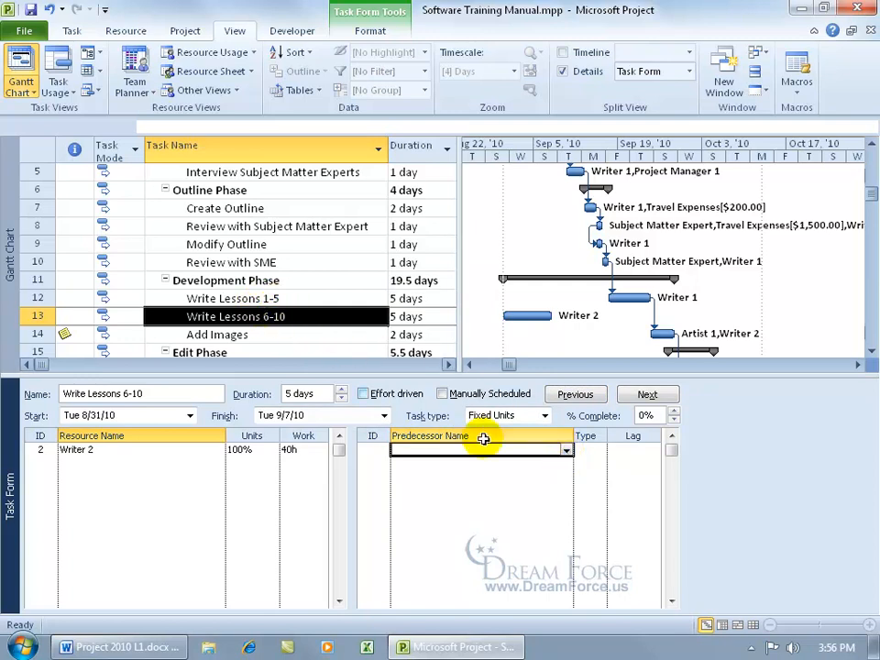
left_click(565, 452)
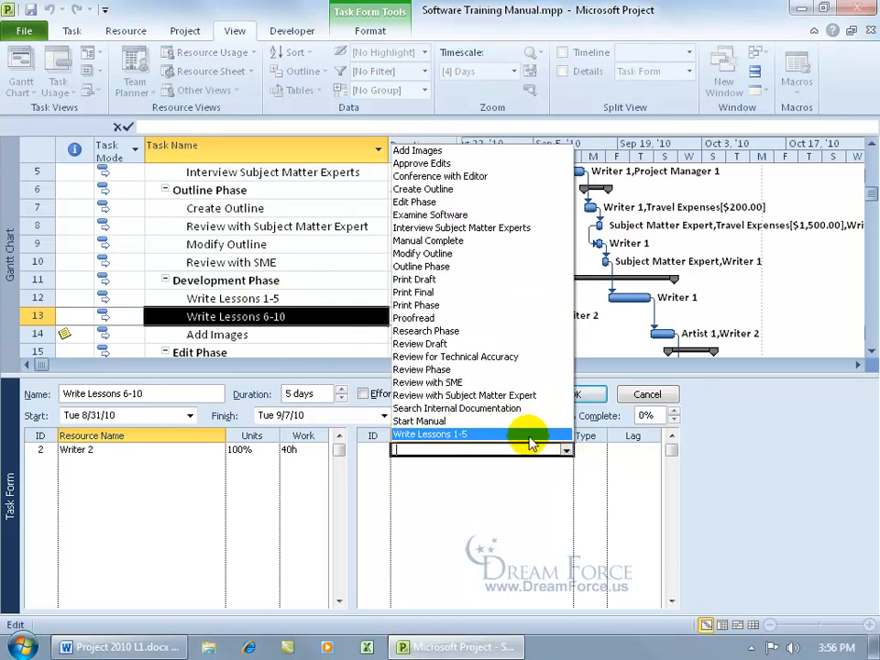
left_click(529, 436)
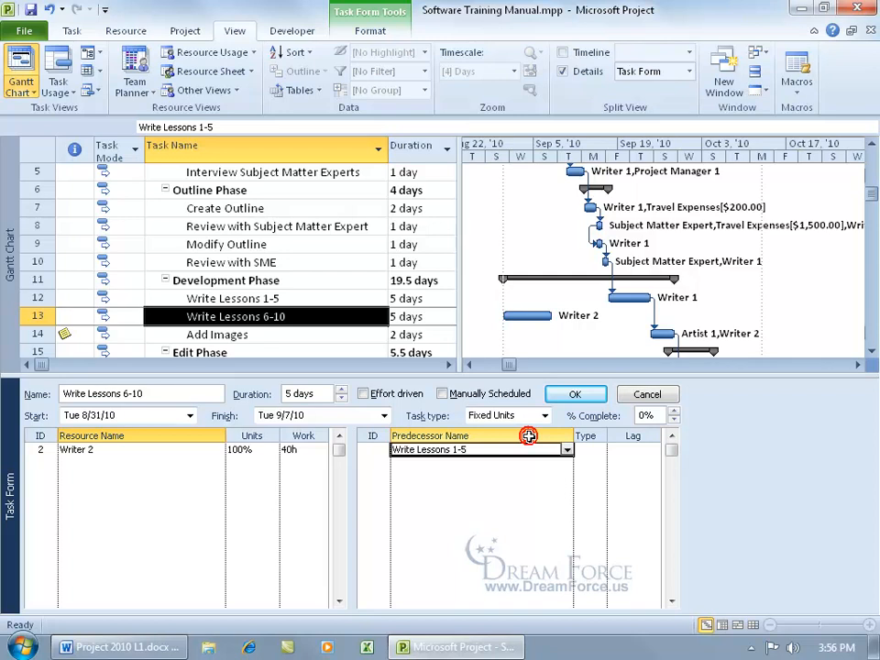
left_click(576, 394)
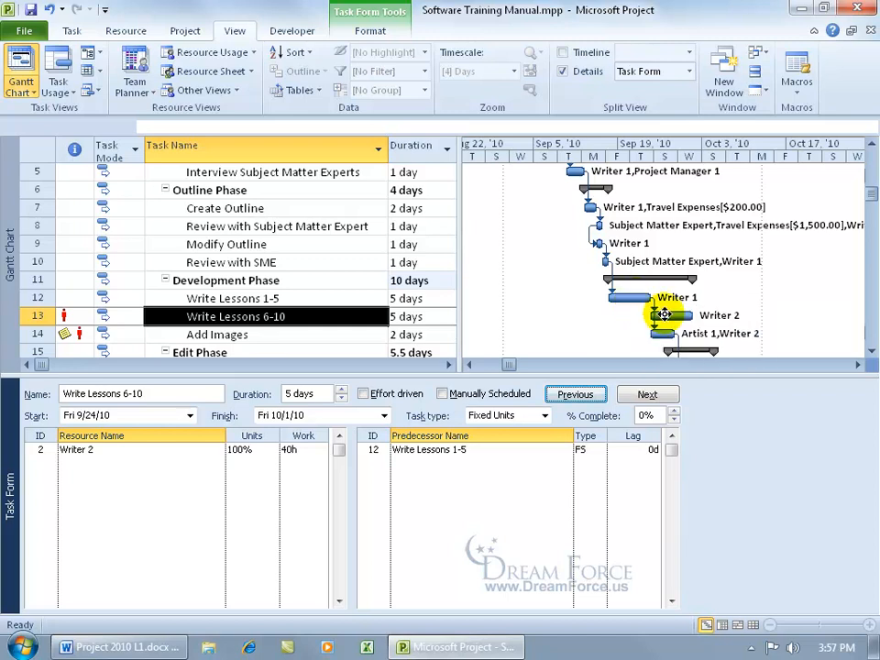
Change the dependency type between Write Lessons 1-5 and Write Lessons 6-10 to start-to-start (SS).
left_click(598, 450)
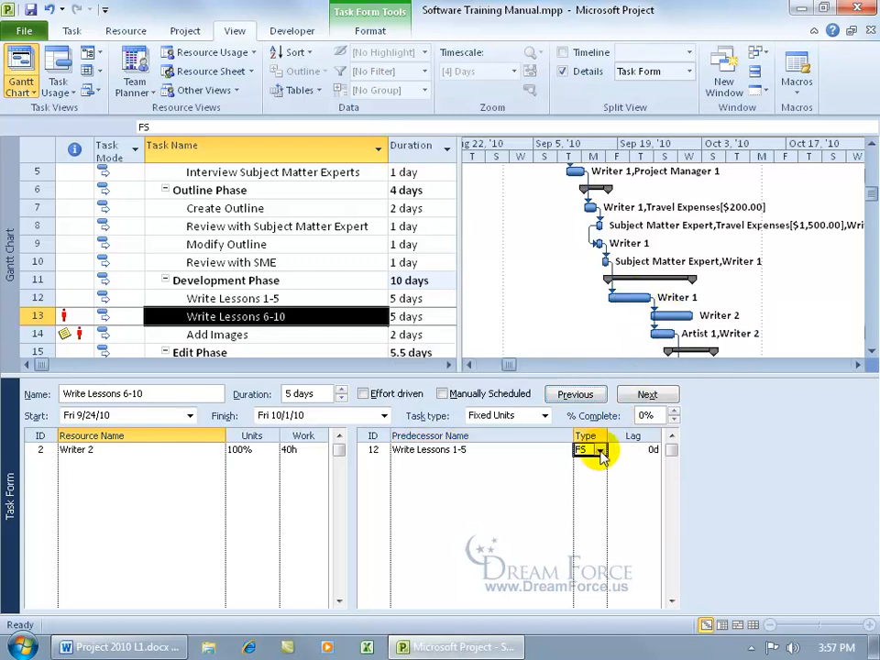
left_click(600, 450)
left_click(587, 502)
left_click(596, 397)
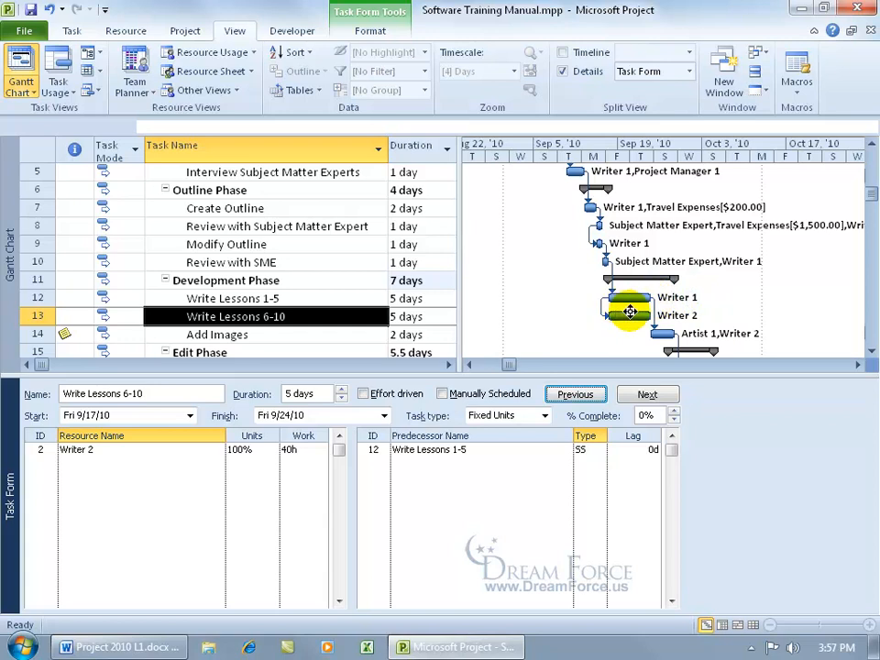
Examine the end of the schedule to check the finish date of the Manual Complete milestone.
left_click(870, 351)
left_click(871, 351)
left_click(871, 351)
left_click(872, 352)
left_click(871, 351)
left_click(872, 352)
left_click(871, 352)
left_click(872, 352)
left_click(871, 352)
left_click(871, 352)
left_click(871, 352)
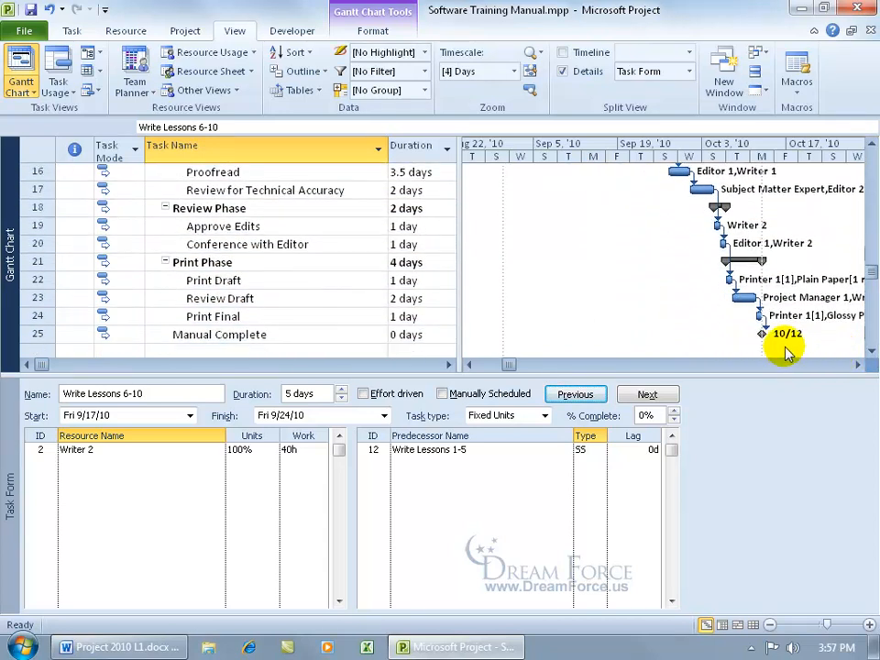